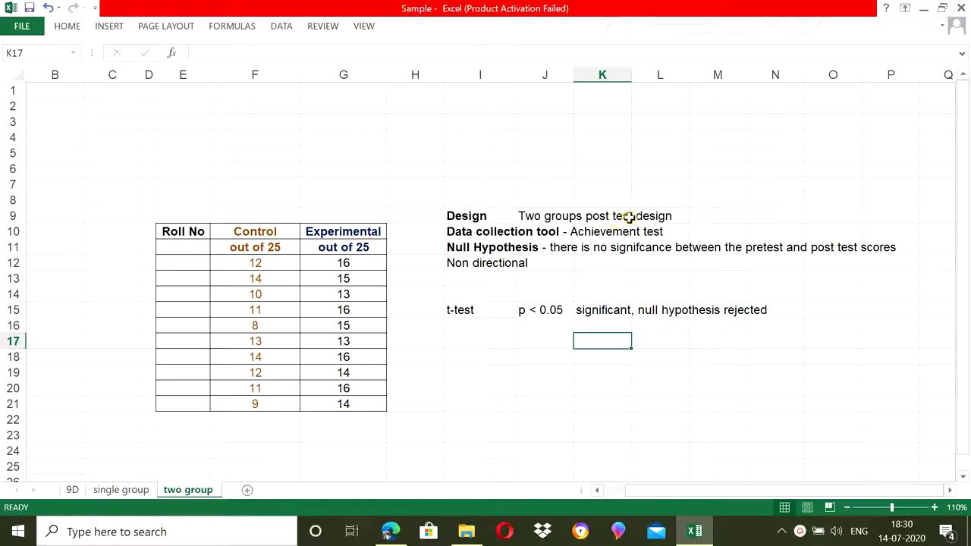
# Review the Design note and the Control and Experimental column headers, then select empty cell I20.
pyautogui.click(480, 216)
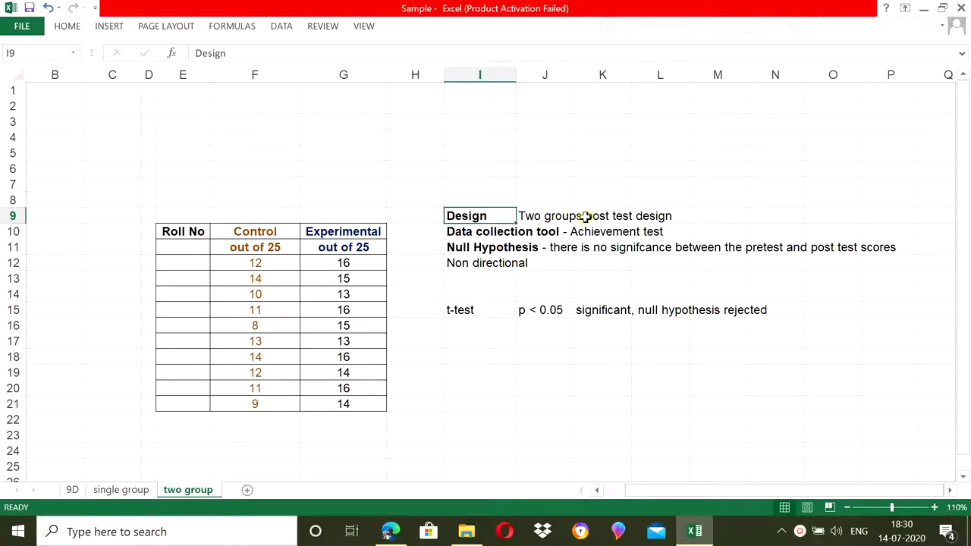
pyautogui.click(287, 234)
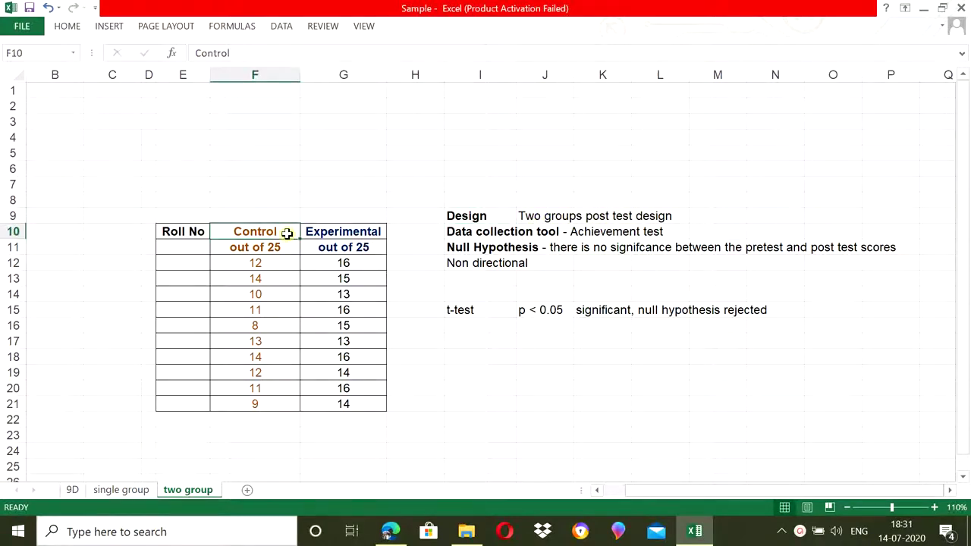
pyautogui.click(341, 232)
pyautogui.click(260, 234)
pyautogui.click(465, 357)
pyautogui.click(472, 384)
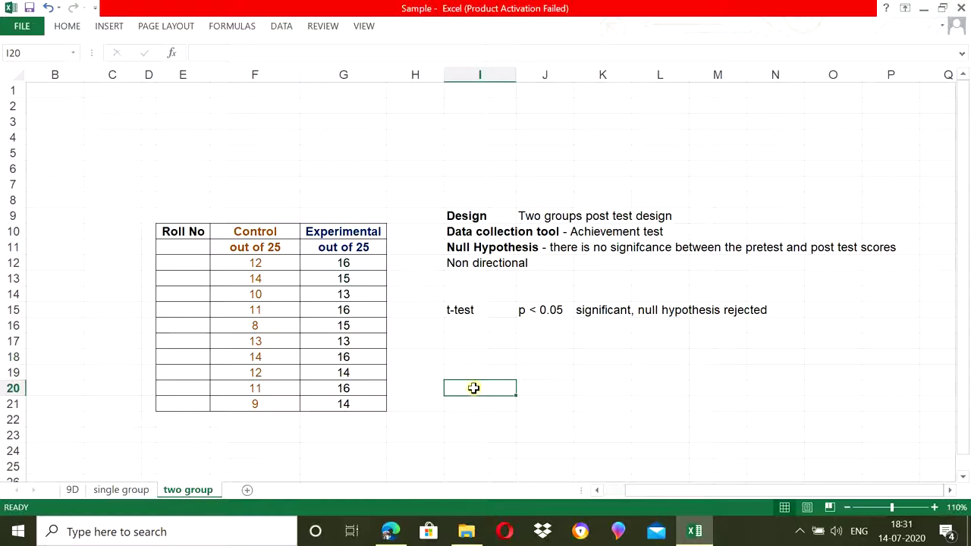
# Start a formula in I20 and insert T.TEST from the Statistical functions list.
pyautogui.write('=')
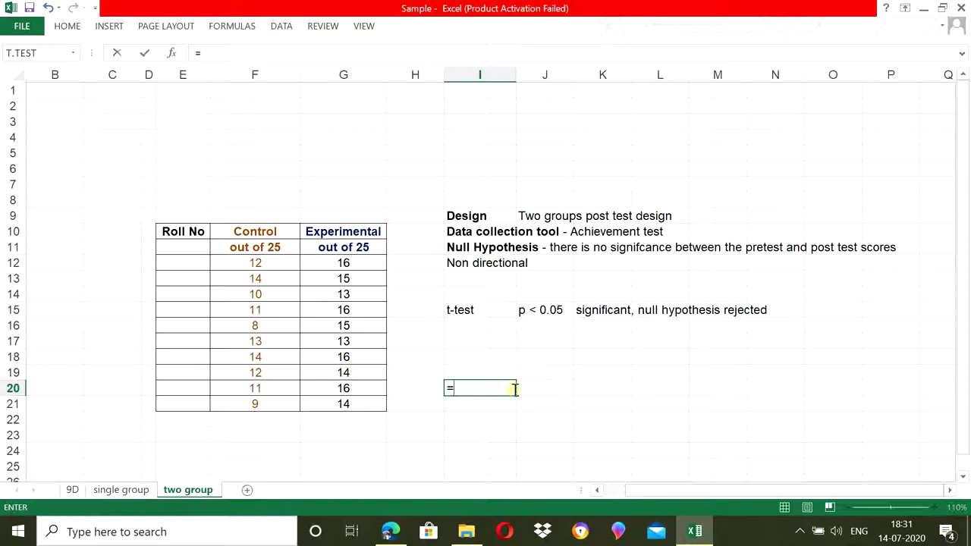
pyautogui.click(228, 26)
pyautogui.click(350, 60)
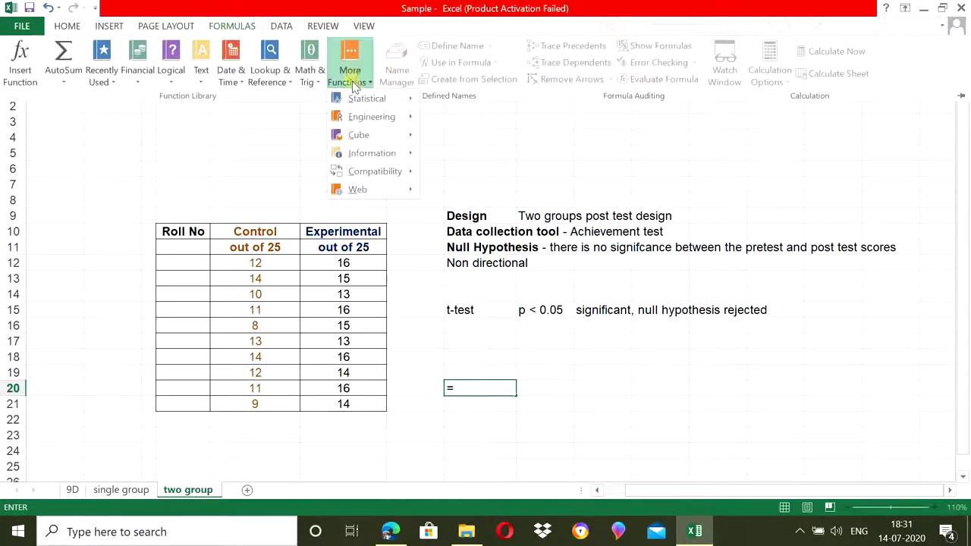
pyautogui.moveTo(389, 101)
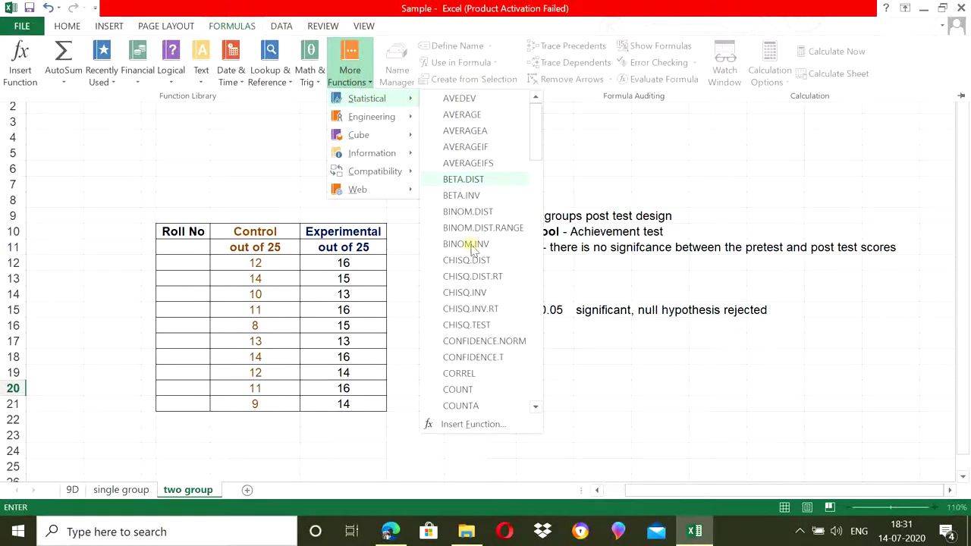
pyautogui.scroll(-5, 489, 358)
pyautogui.scroll(-4, 489, 358)
pyautogui.scroll(-3, 489, 358)
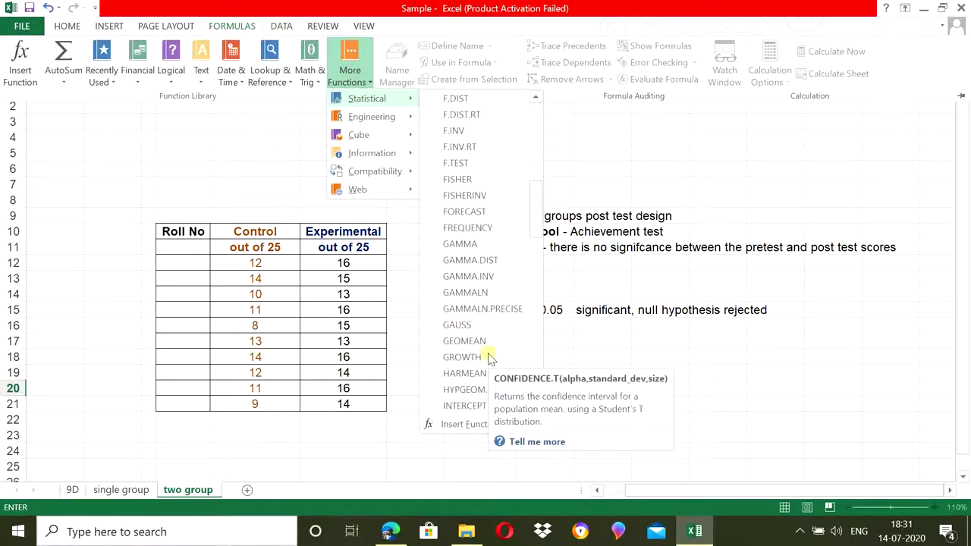
pyautogui.scroll(-4, 490, 358)
pyautogui.scroll(-6, 490, 358)
pyautogui.scroll(-8, 489, 358)
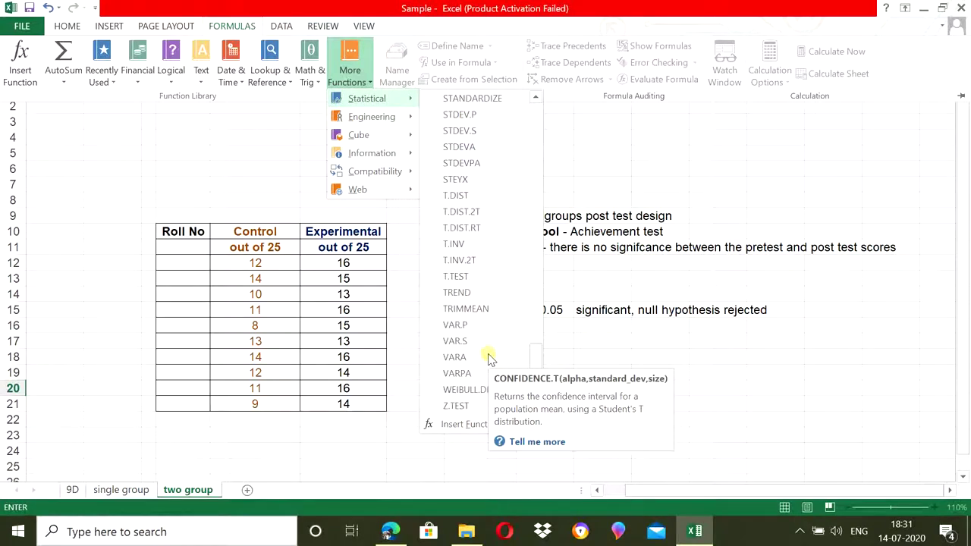
pyautogui.click(465, 276)
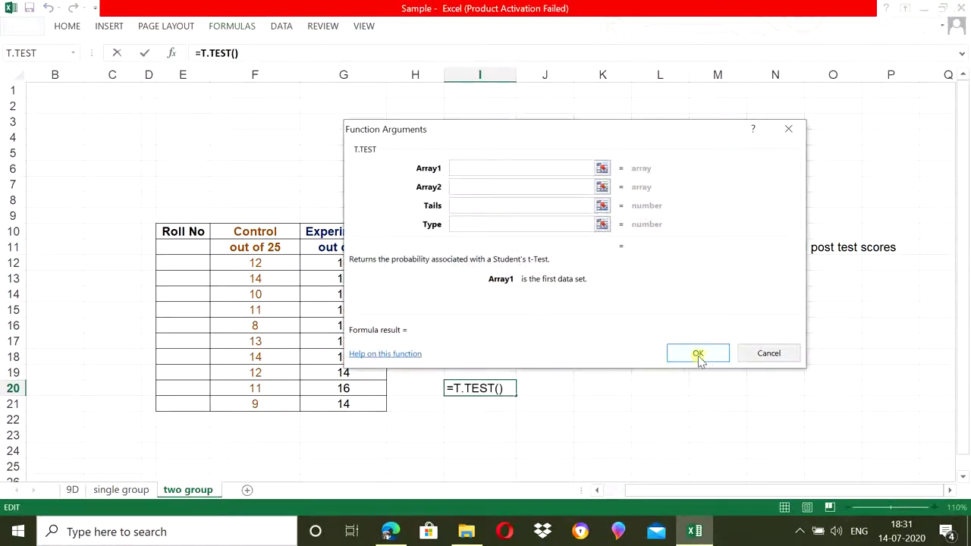
# Set Array1 to the Control scores F12:F21 and Array2 to the Experimental scores G12:G21.
pyautogui.moveTo(666, 126); pyautogui.dragTo(698, 133)
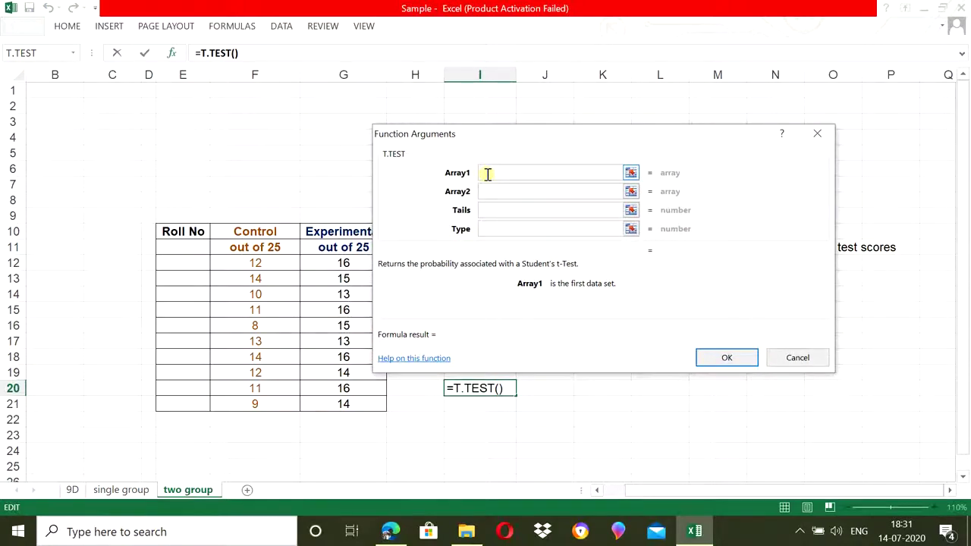
pyautogui.moveTo(258, 263); pyautogui.dragTo(255, 403)
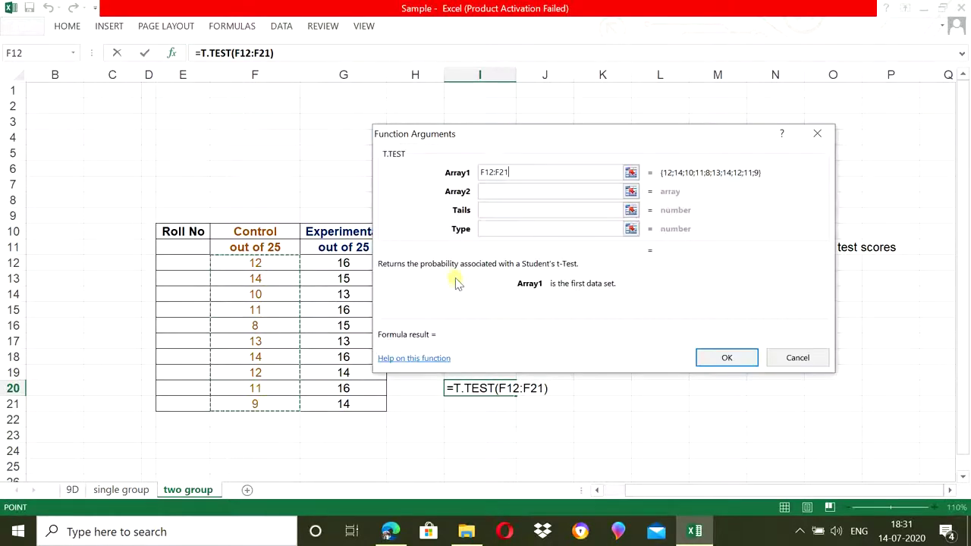
pyautogui.click(494, 193)
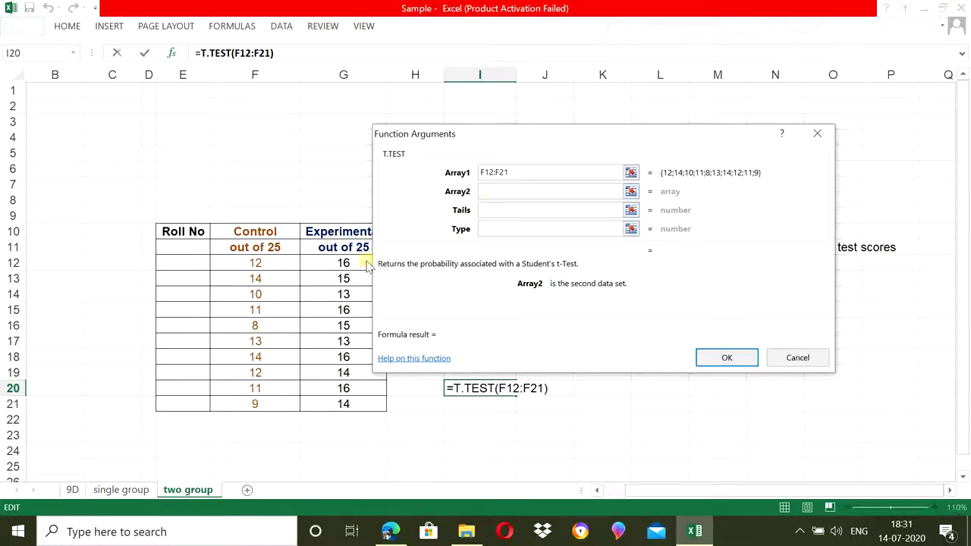
pyautogui.moveTo(338, 262); pyautogui.dragTo(335, 404)
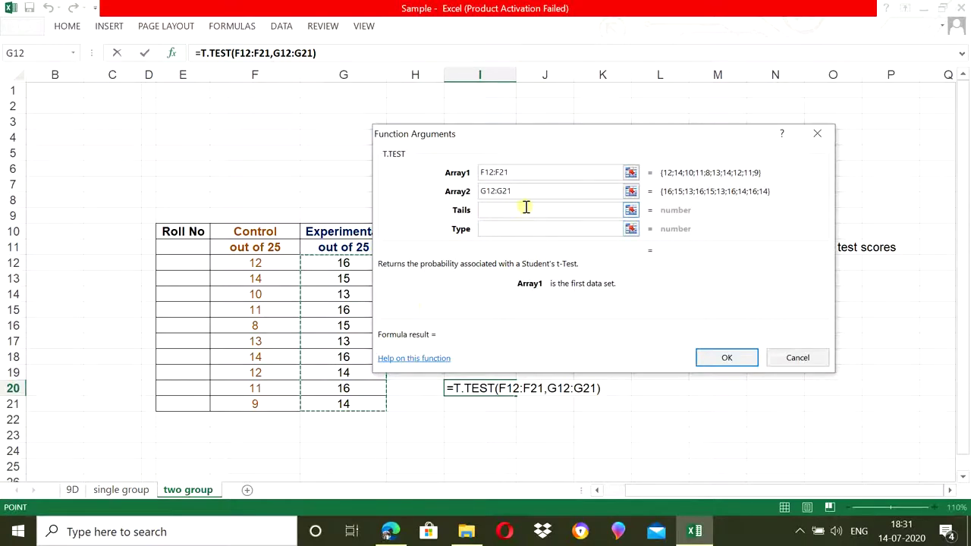
pyautogui.click(526, 209)
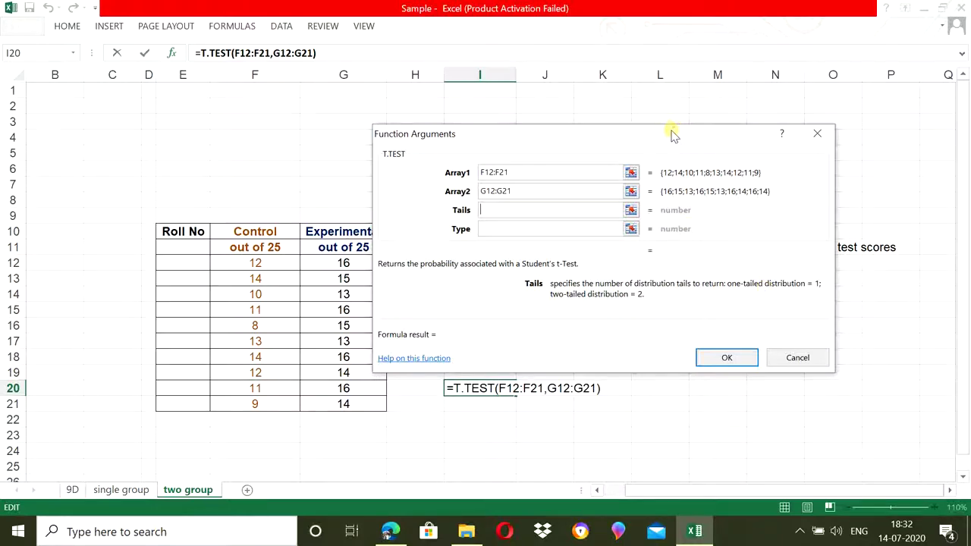
# Enter Tails 2 and Type 3 (unequal variance), previewing a result of 0.000380568.
pyautogui.moveTo(674, 133)
pyautogui.mouseDown()
pyautogui.moveTo(662, 281)
pyautogui.moveTo(698, 146)
pyautogui.mouseUp()
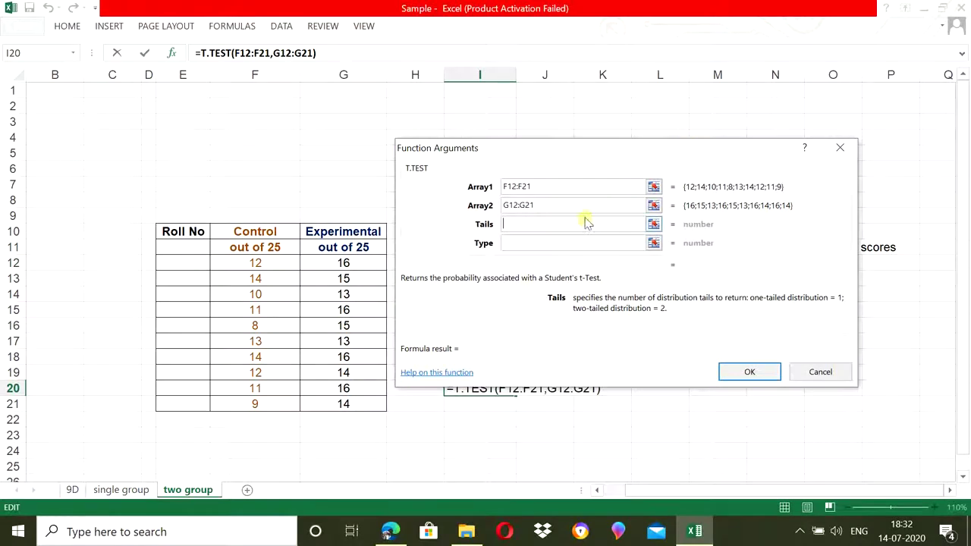
pyautogui.write('2')
pyautogui.click(560, 242)
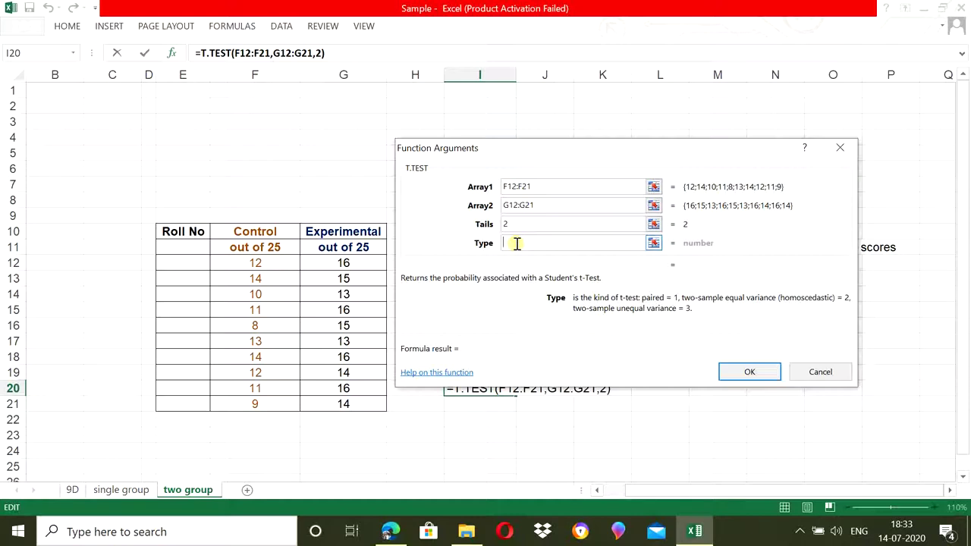
pyautogui.write('3')
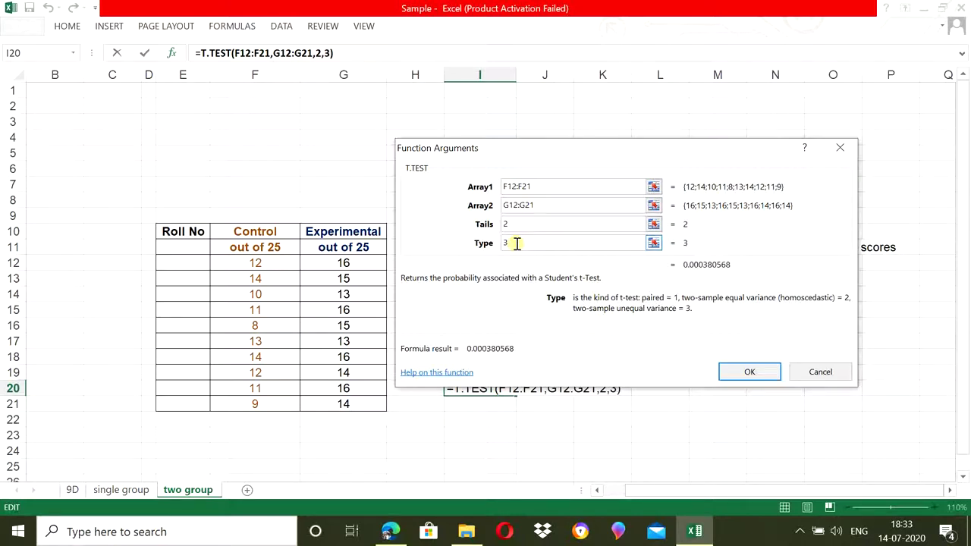
# Commit the formula so I20 shows 0.00038057, and compare it with the p < 0.05 criterion.
pyautogui.click(750, 374)
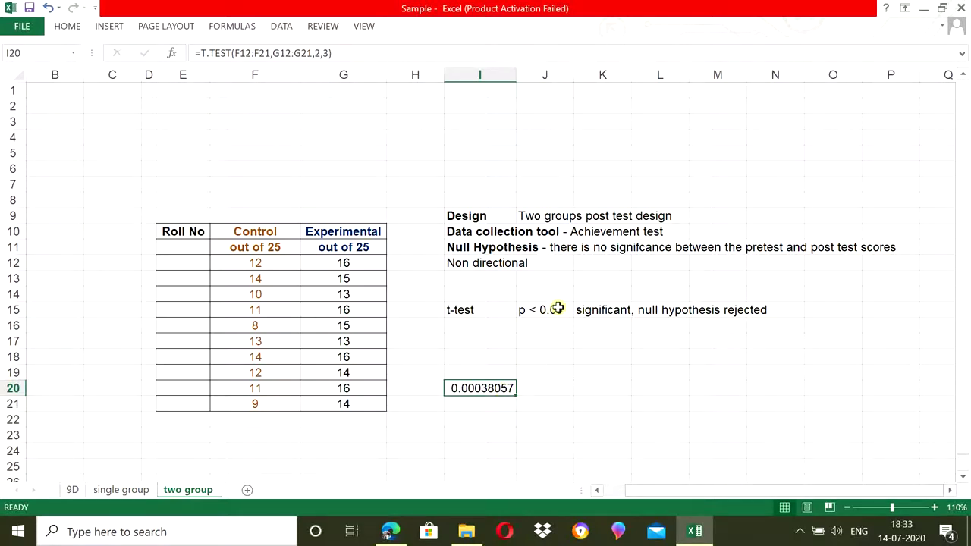
pyautogui.click(554, 308)
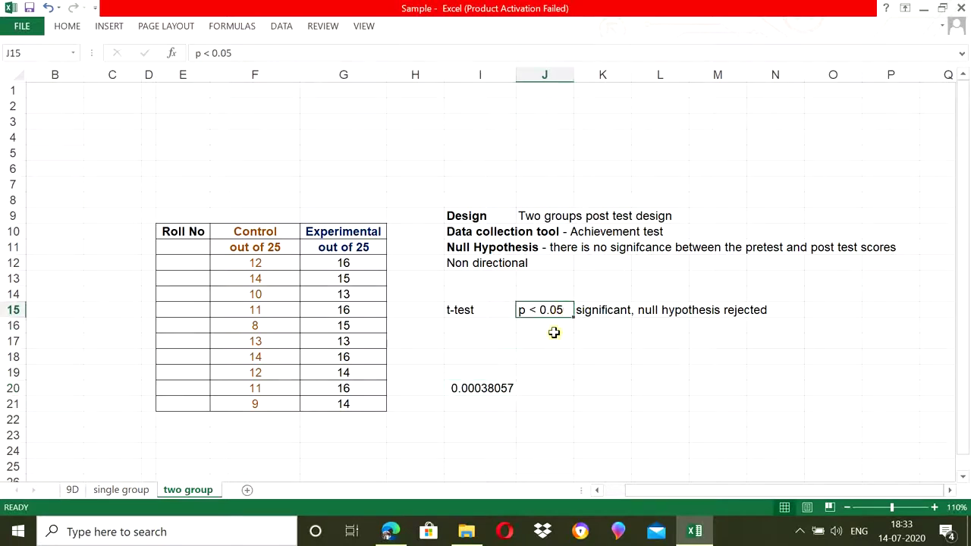
pyautogui.click(491, 389)
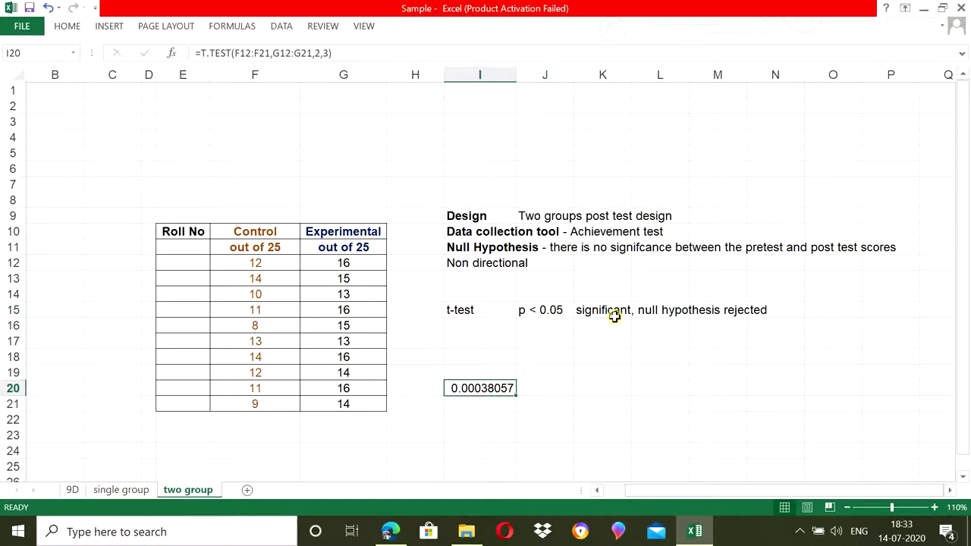
pyautogui.click(548, 310)
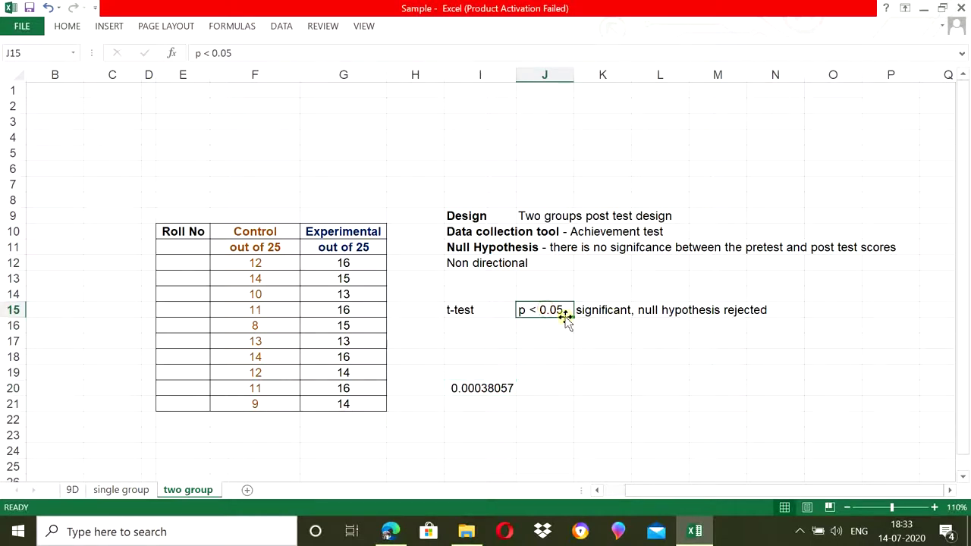
pyautogui.click(503, 393)
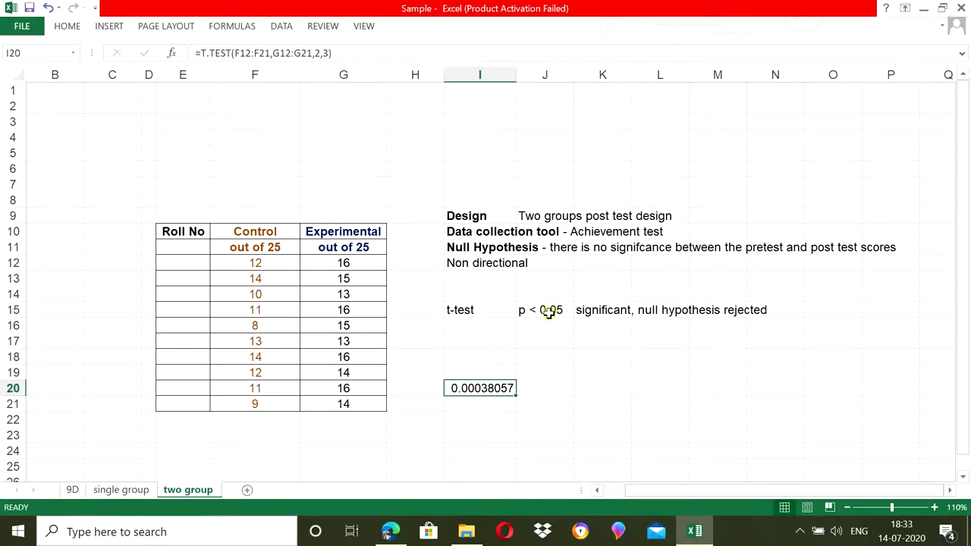
pyautogui.click(566, 310)
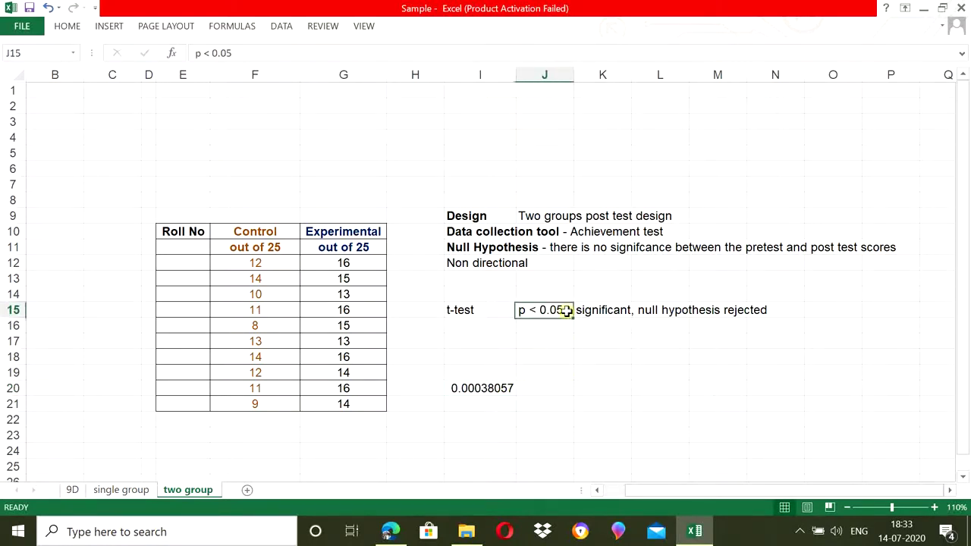